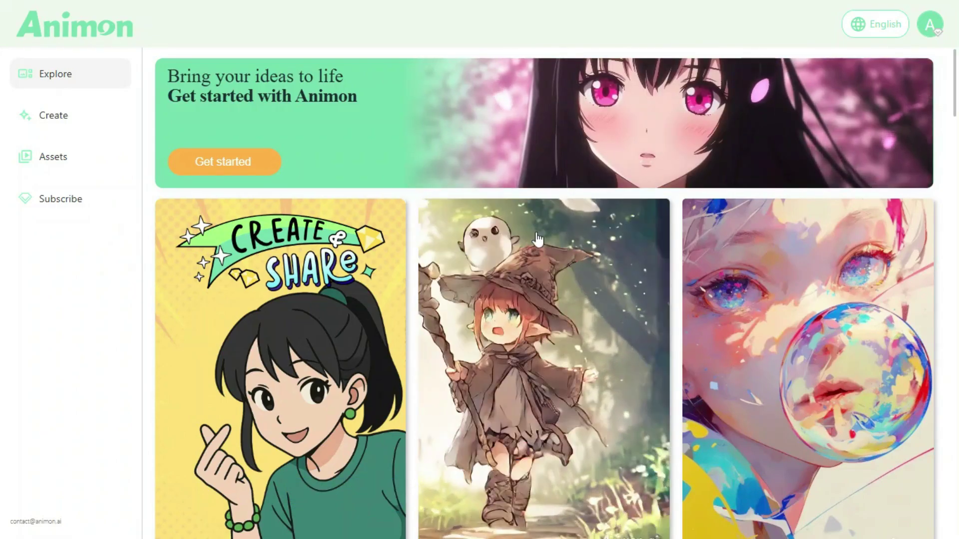
# - Browse the Explore gallery and preview the orange-haired climber girl's clip, then close it
pyautogui.scroll(-4, 611, 349)
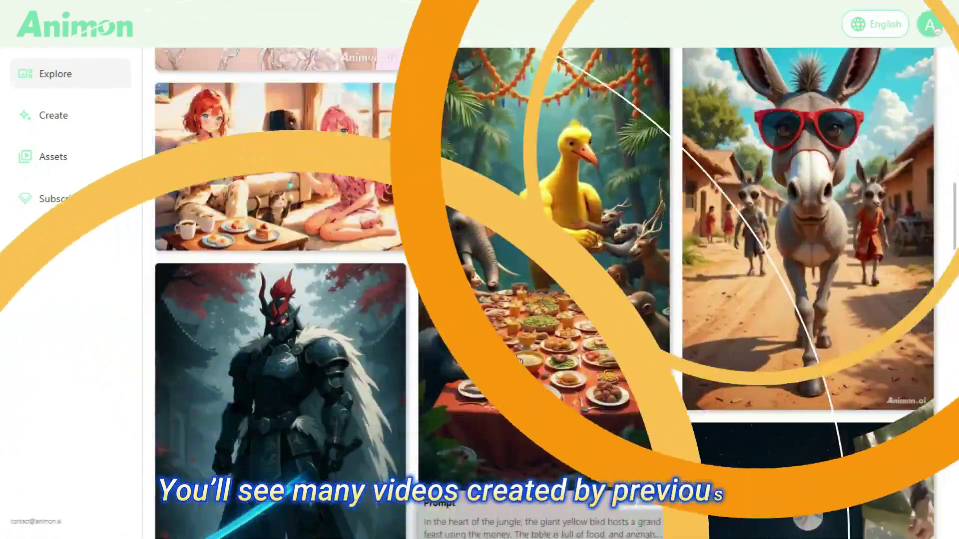
pyautogui.scroll(-10, 515, 355)
pyautogui.scroll(-15, 514, 357)
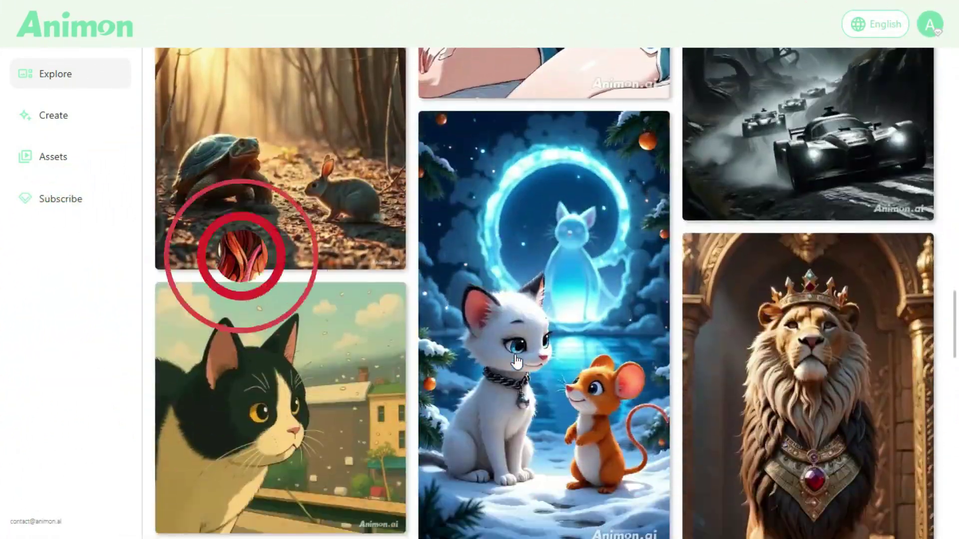
pyautogui.scroll(-2, 517, 361)
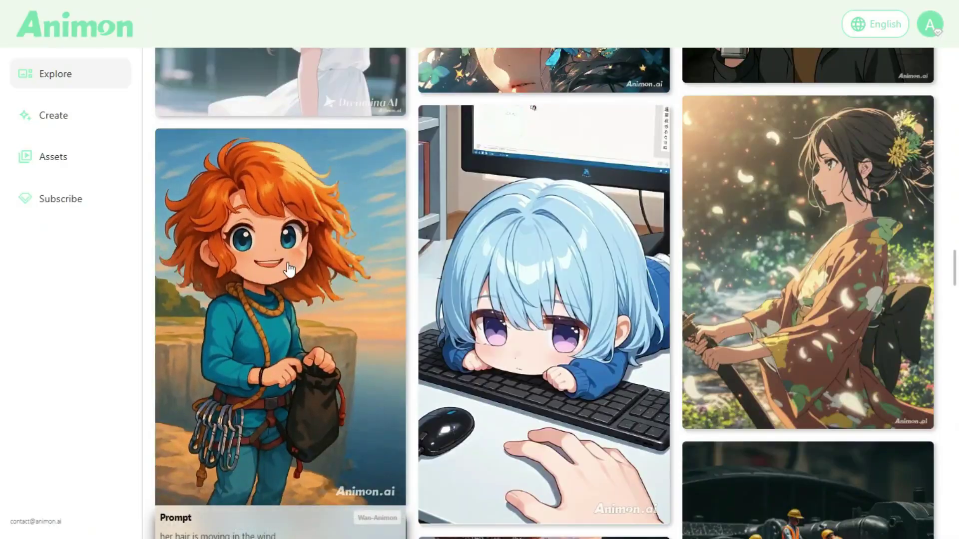
pyautogui.click(287, 262)
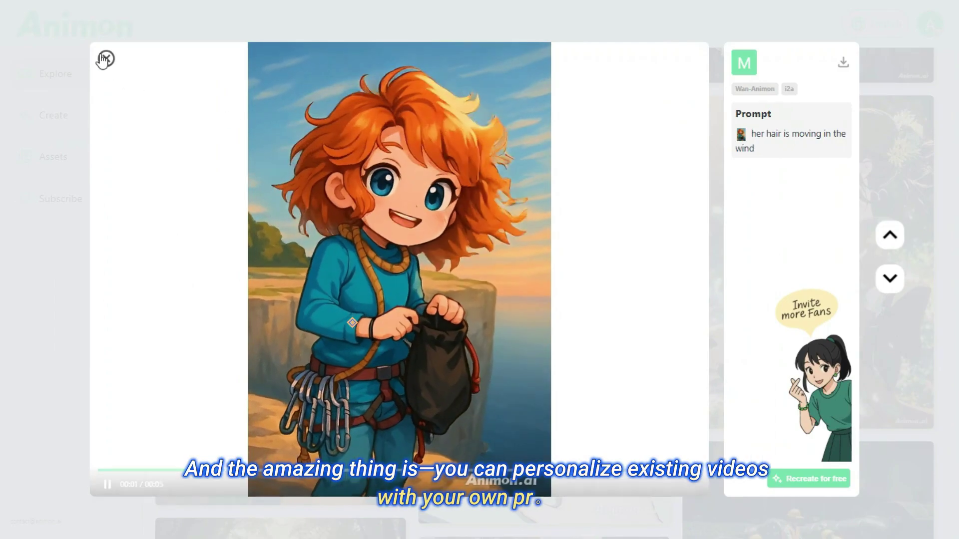
pyautogui.click(106, 58)
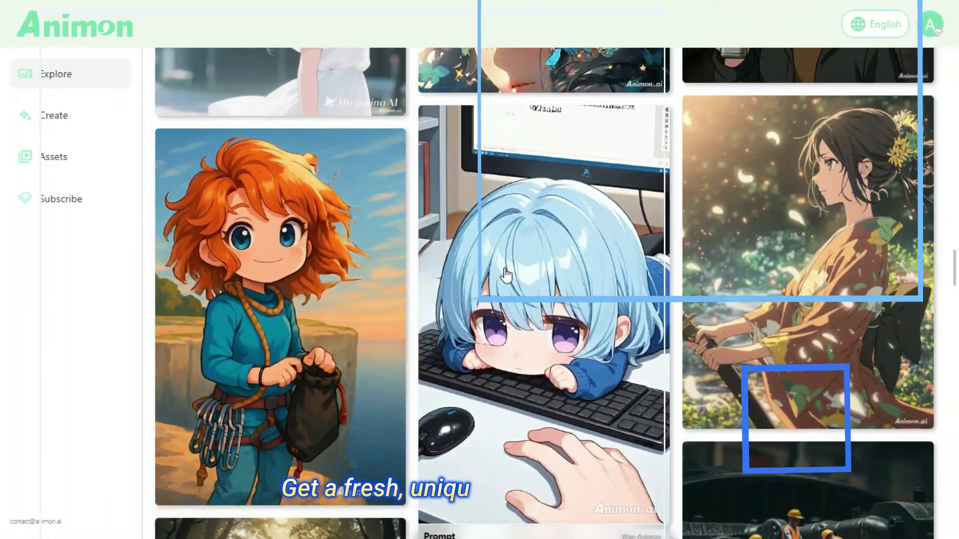
# - Return to the top of the gallery and go to the Create page
pyautogui.scroll(5, 499, 274)
pyautogui.scroll(10, 506, 274)
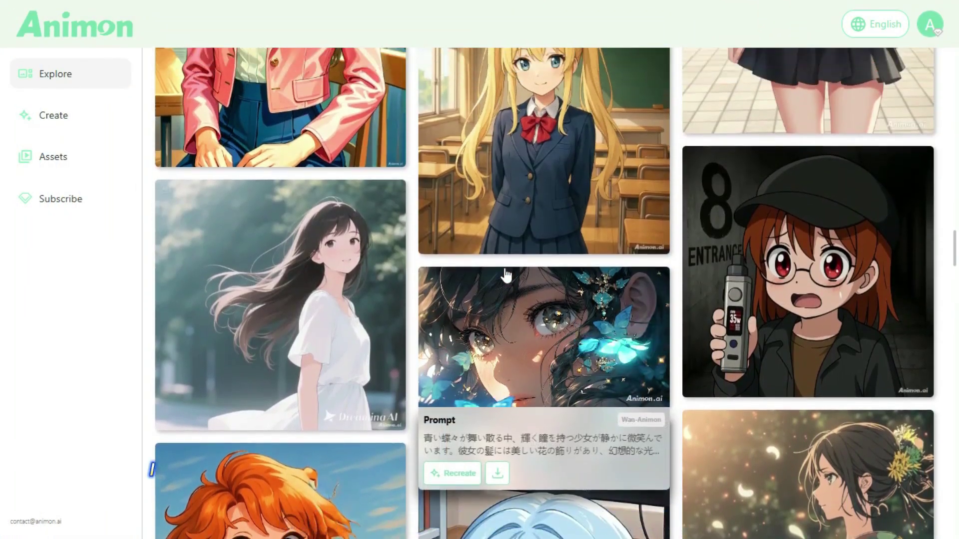
pyautogui.scroll(3, 506, 274)
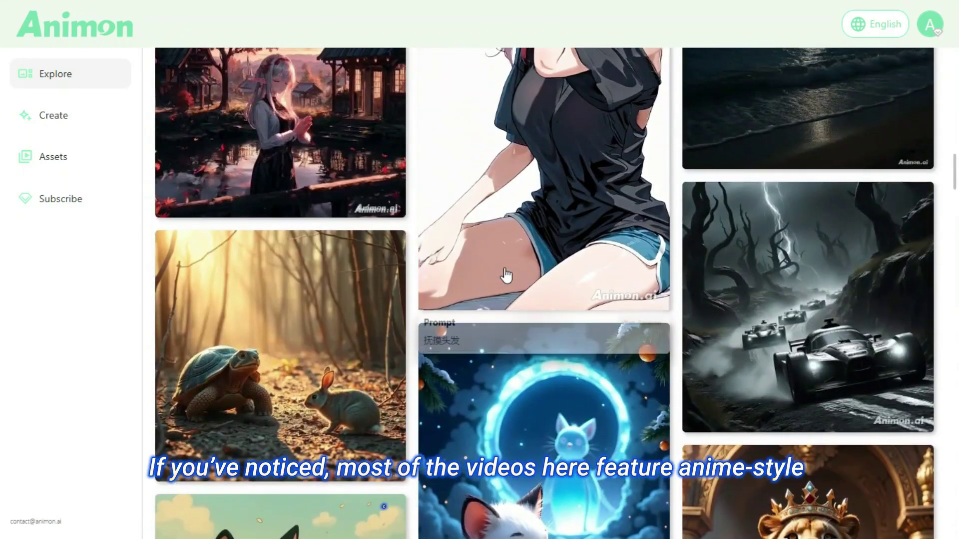
pyautogui.scroll(5, 505, 274)
pyautogui.scroll(15, 506, 274)
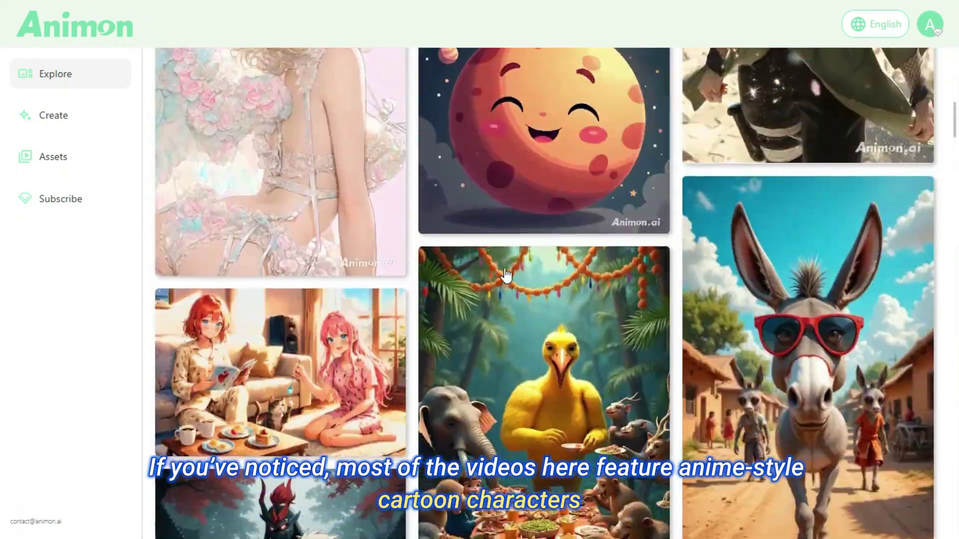
pyautogui.scroll(5, 506, 274)
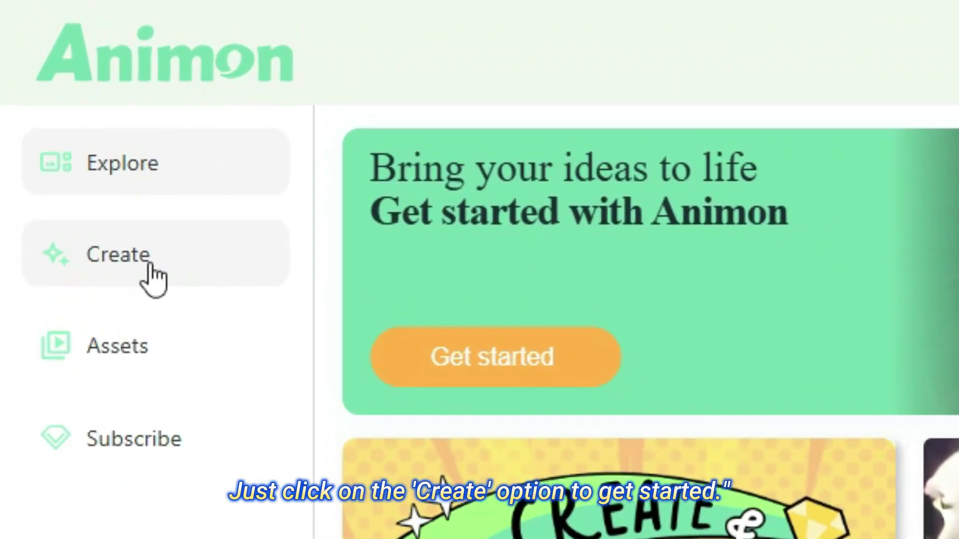
pyautogui.click(152, 272)
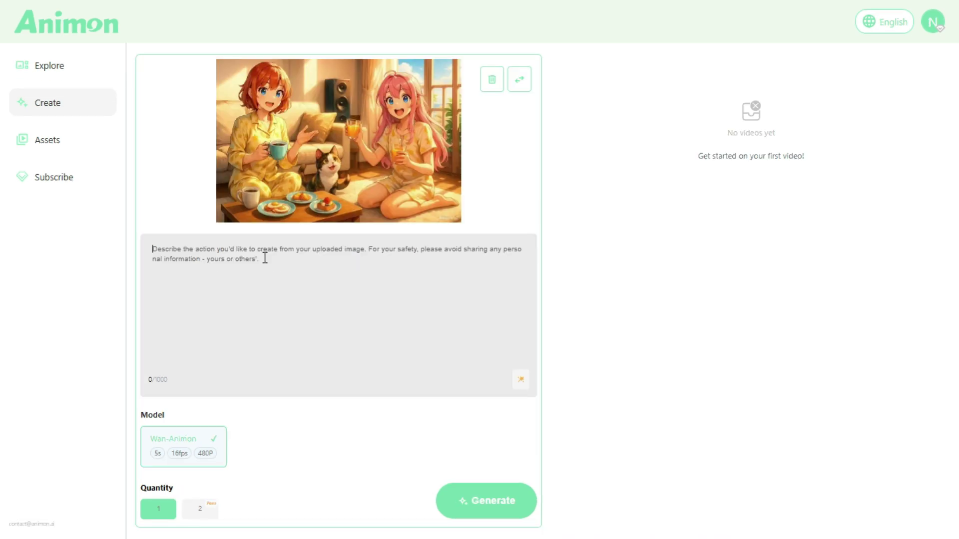
# - Paste the 159-character prompt: left girl flips a magazine, right girl teases the cat
pyautogui.write('The girl on the left is flipping through a magazine and looking at the cat. The girl on the right is looking at the cat and playing with it using a cat teaser.')
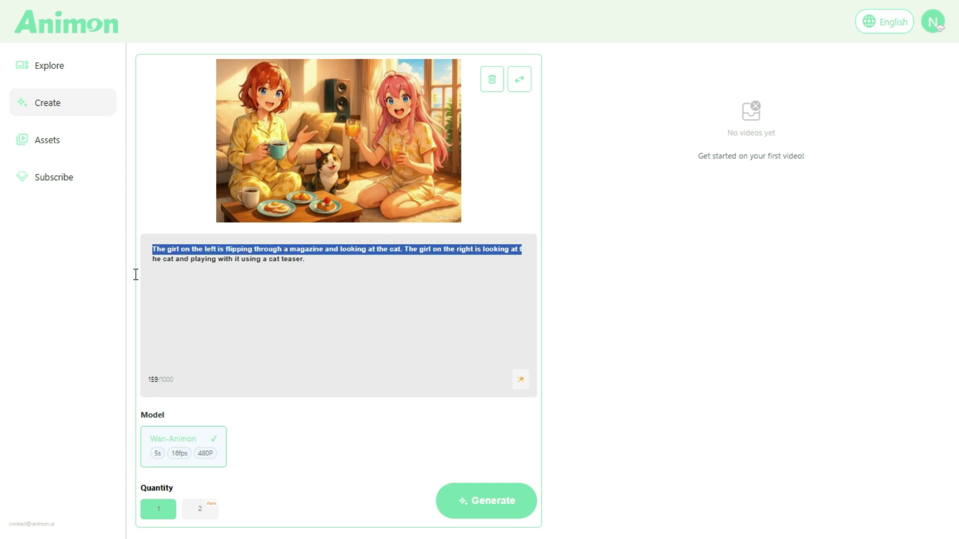
pyautogui.moveTo(151, 260); pyautogui.dragTo(178, 260)
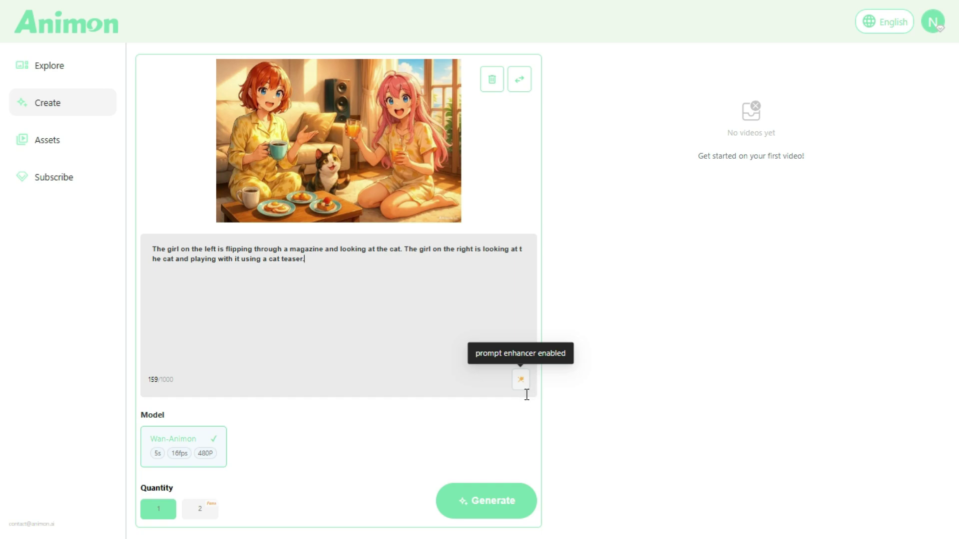
# - Generate the 5-second two-girls-and-cat clip, play it, and download it
pyautogui.click(498, 501)
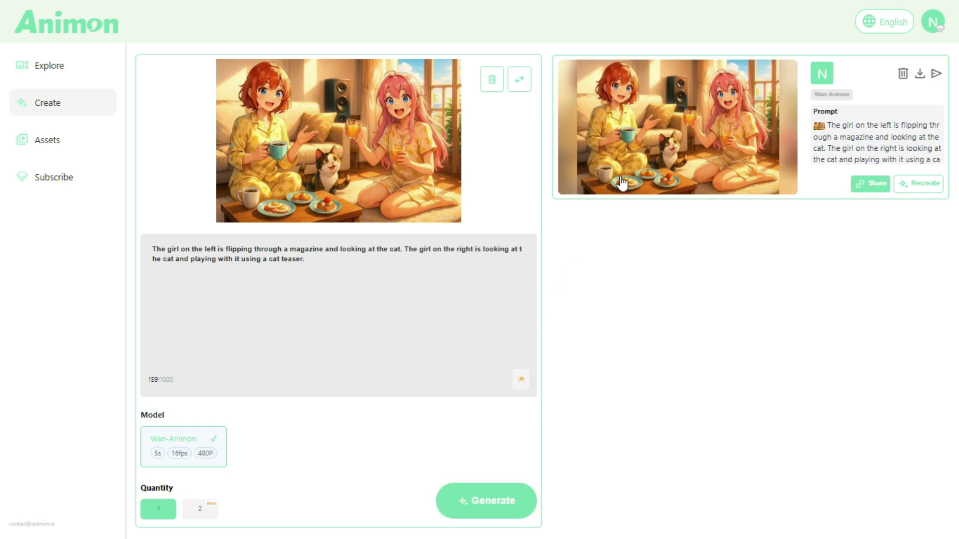
pyautogui.click(643, 143)
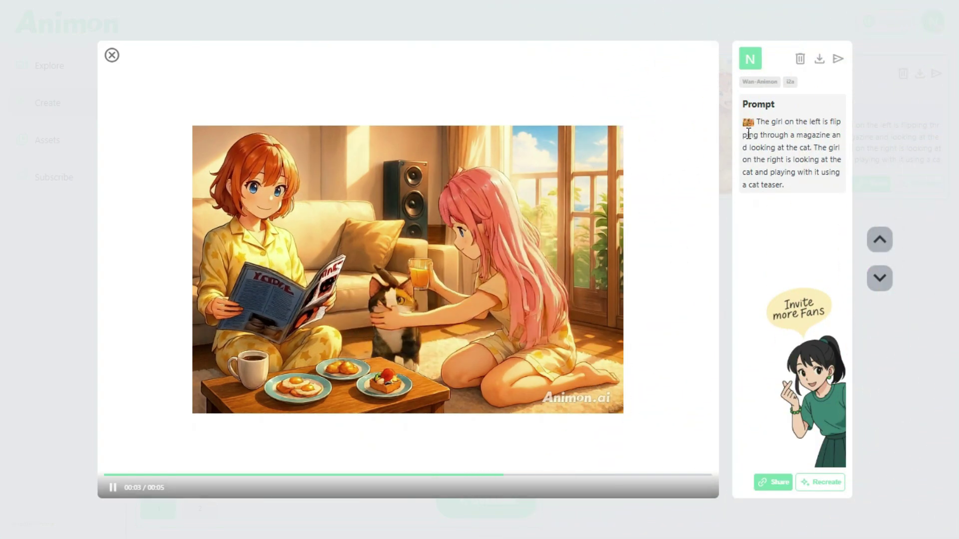
pyautogui.click(820, 62)
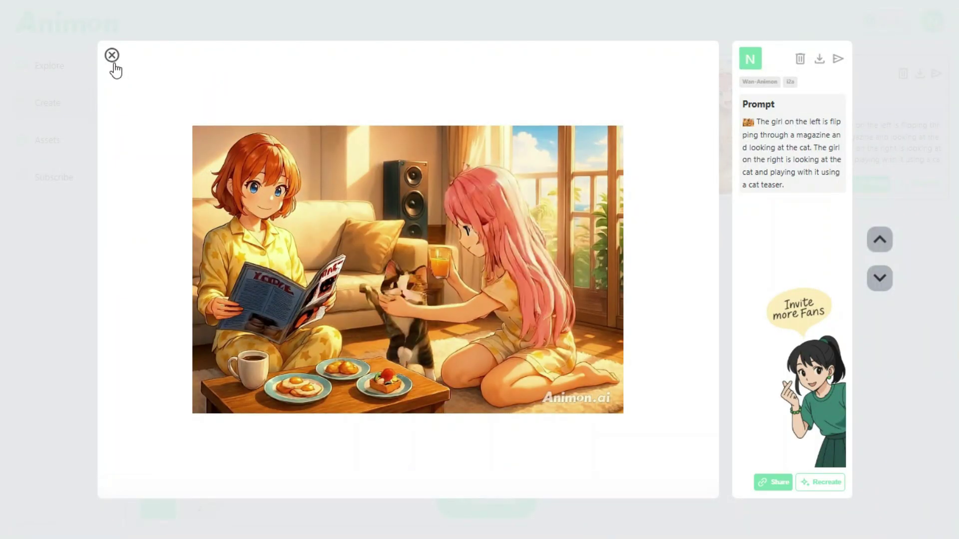
pyautogui.click(113, 58)
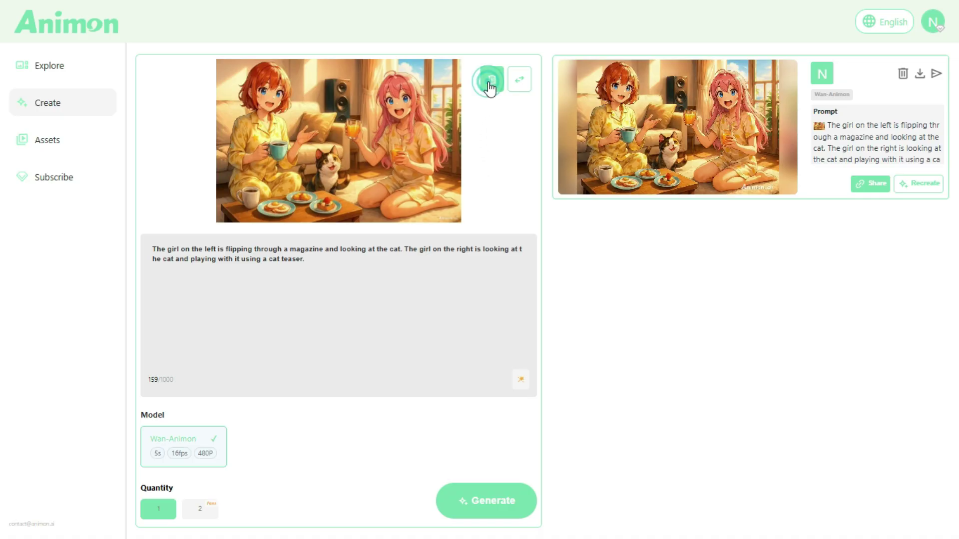
# - Swap in the headphones boy image, generate a 'Talking and smiling' clip, and watch it
pyautogui.click(490, 88)
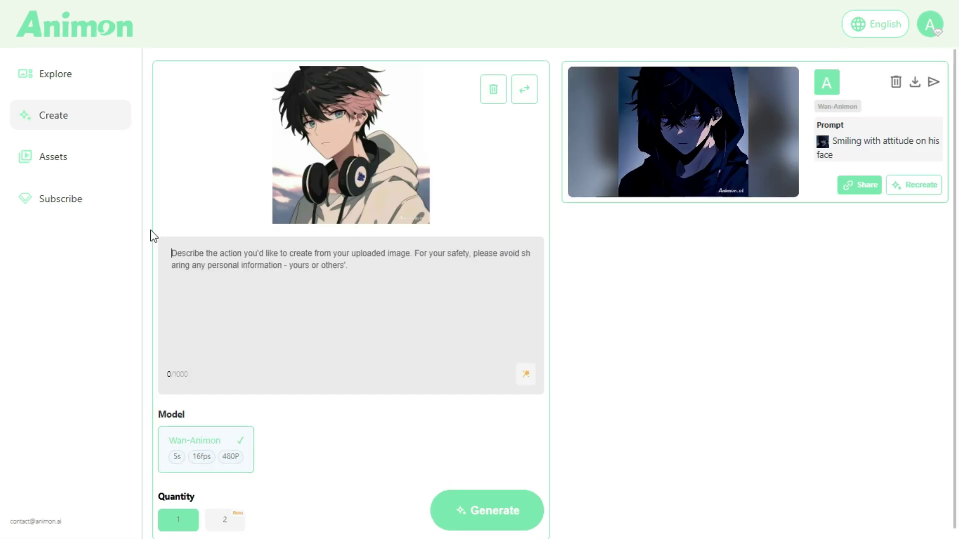
pyautogui.write('Talking and smiling')
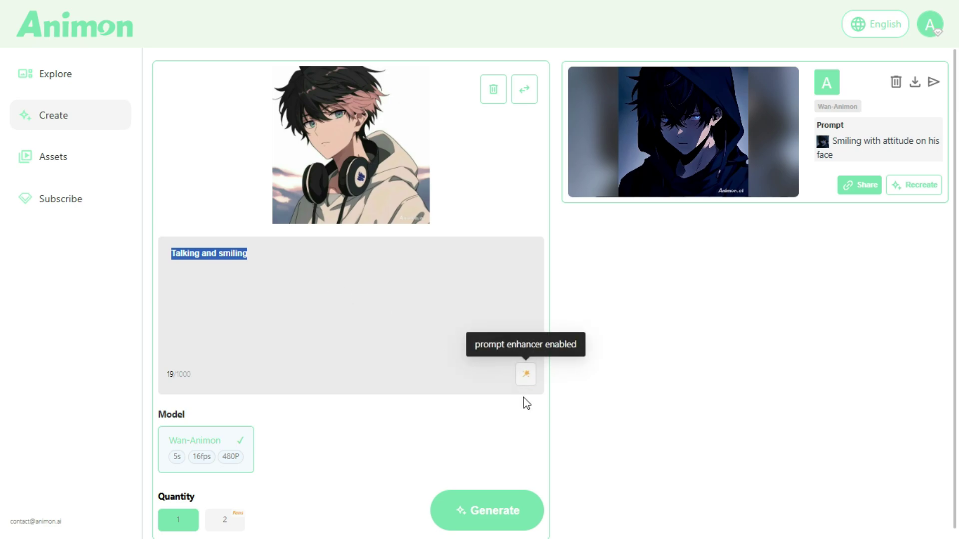
pyautogui.click(519, 503)
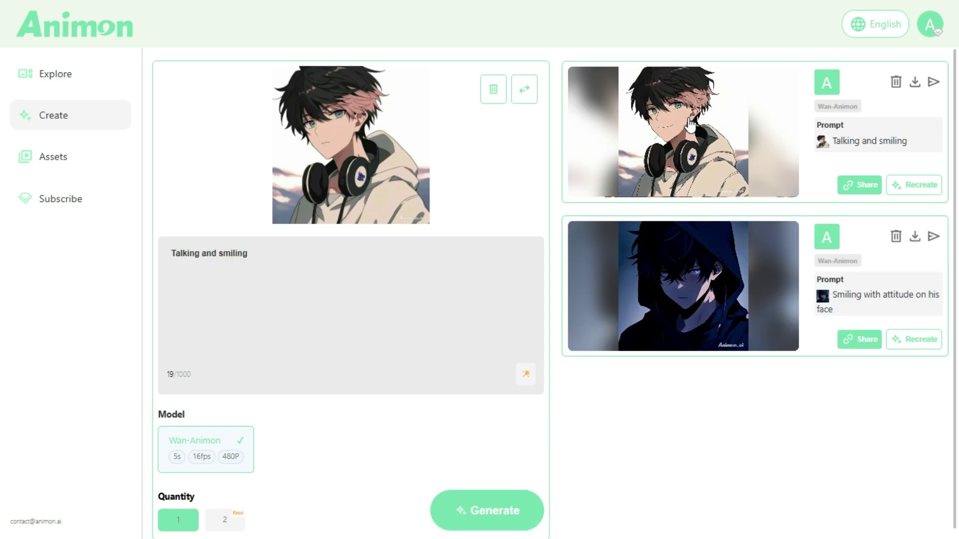
pyautogui.click(690, 125)
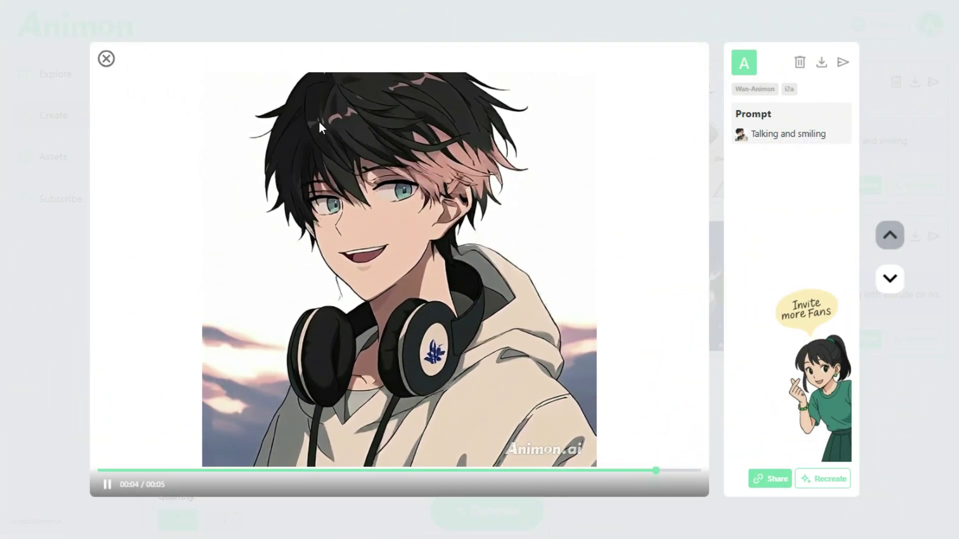
pyautogui.click(106, 59)
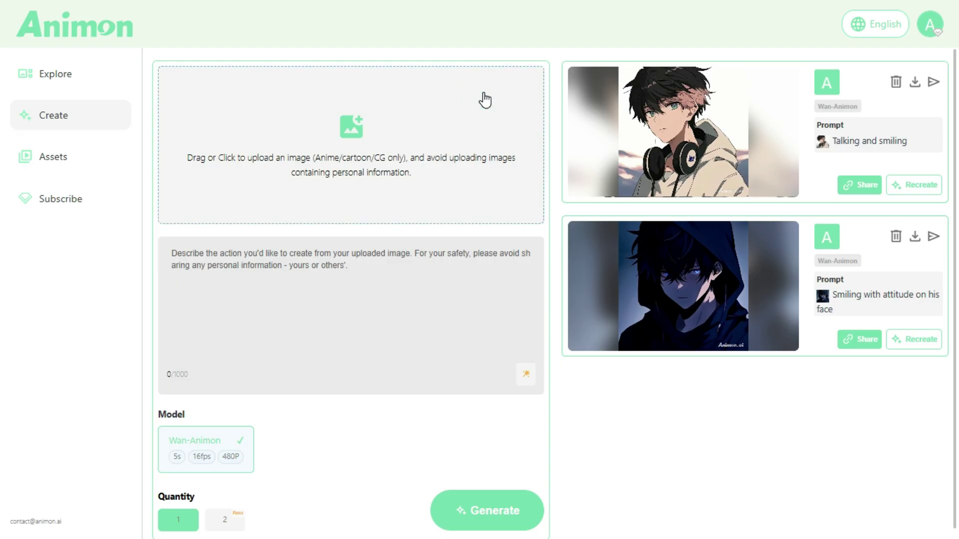
# - Generate the daisy-field girl clip with prompt 'she has little smile on his face and nature looks pleasantest', then watch it
pyautogui.click(349, 131)
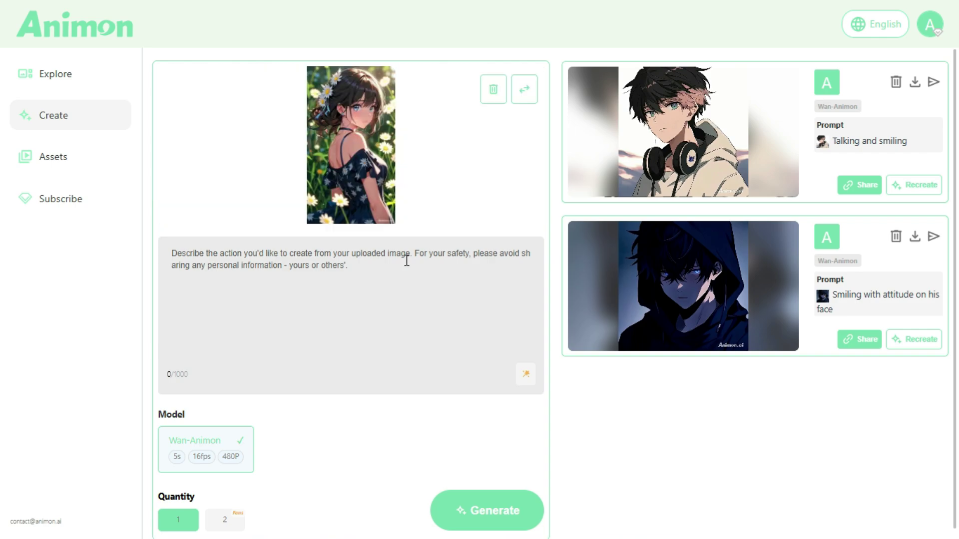
pyautogui.click(407, 260)
pyautogui.write('she has little smile on his face and nature looks pleasantest')
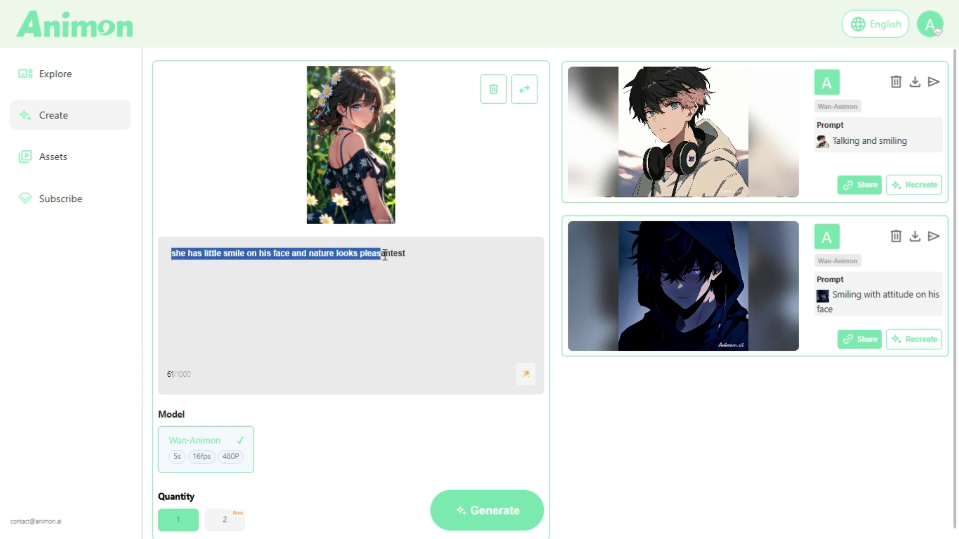
pyautogui.click(471, 280)
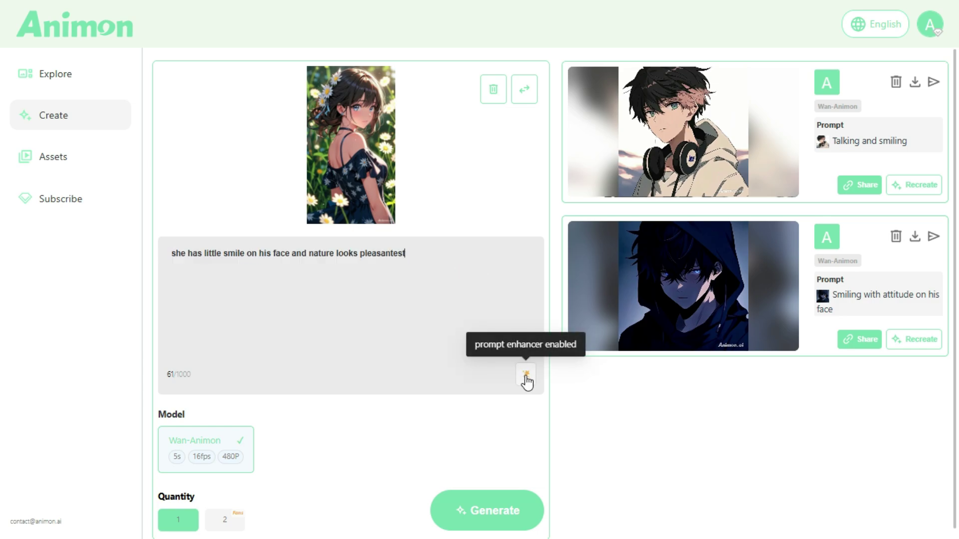
pyautogui.click(487, 506)
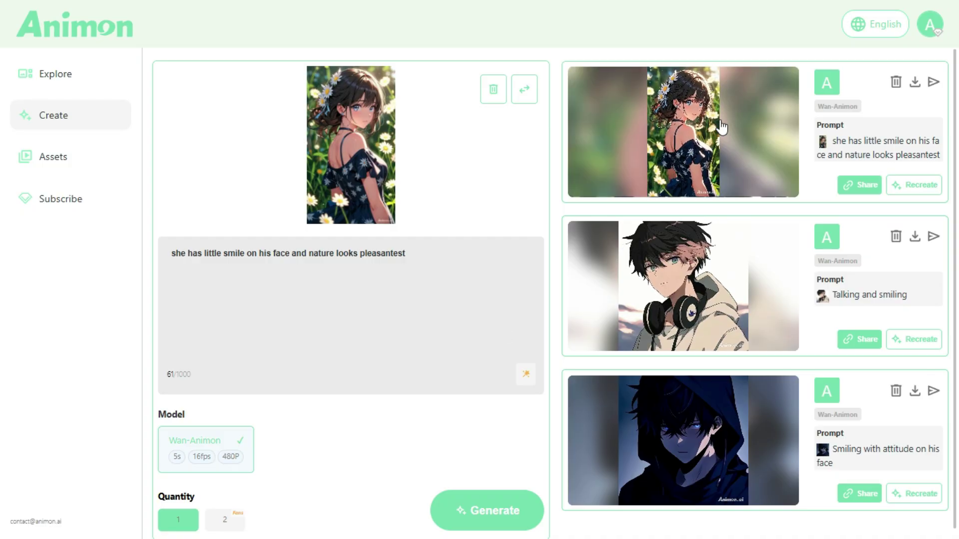
pyautogui.click(720, 119)
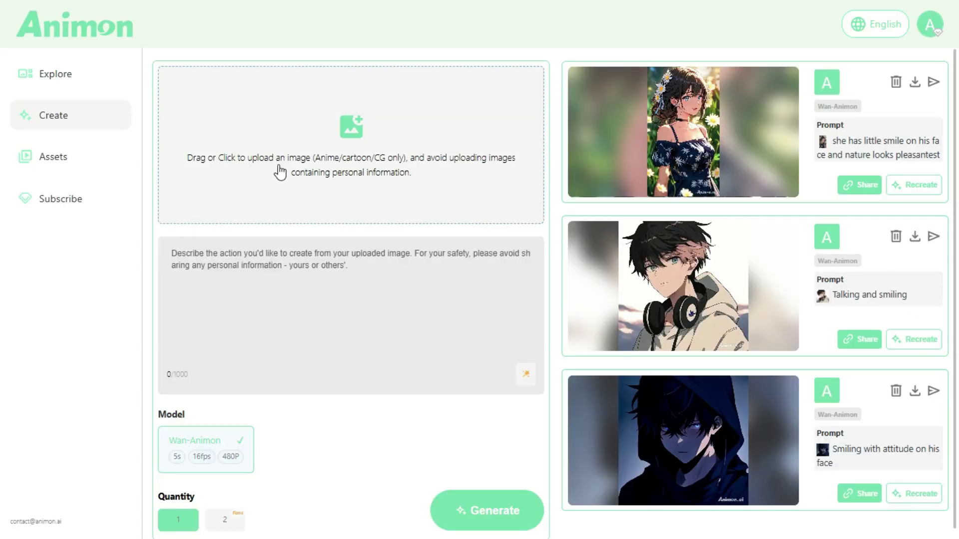
# - Generate a 'smooth dance with little smile' clip of the brown-jacket cartoon boy and play it
pyautogui.click(354, 148)
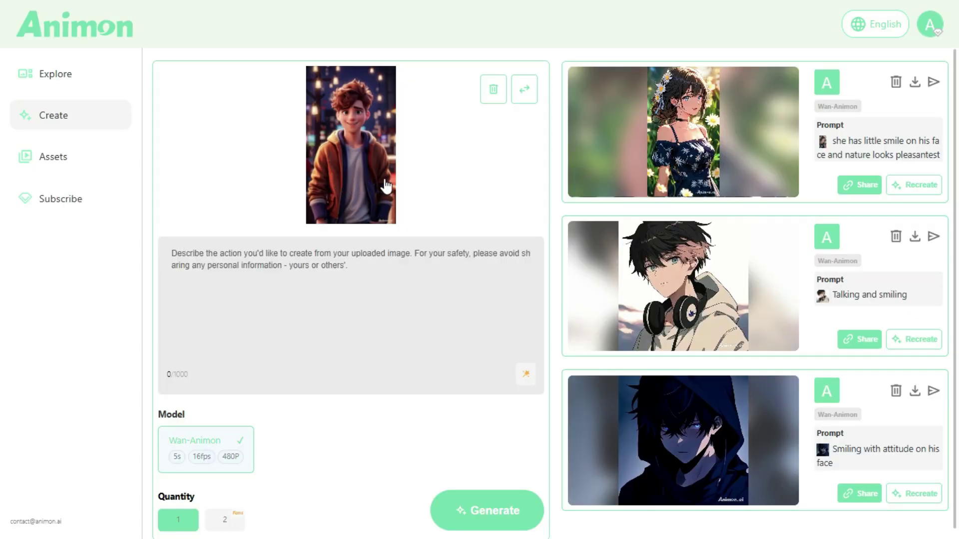
pyautogui.click(259, 273)
pyautogui.write('smooth dance with little smile')
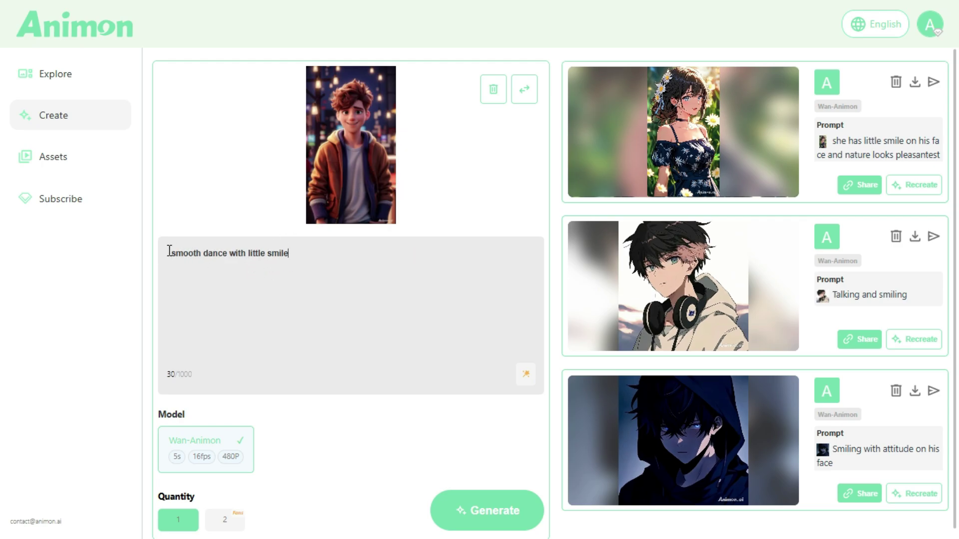
pyautogui.click(309, 250)
pyautogui.click(508, 511)
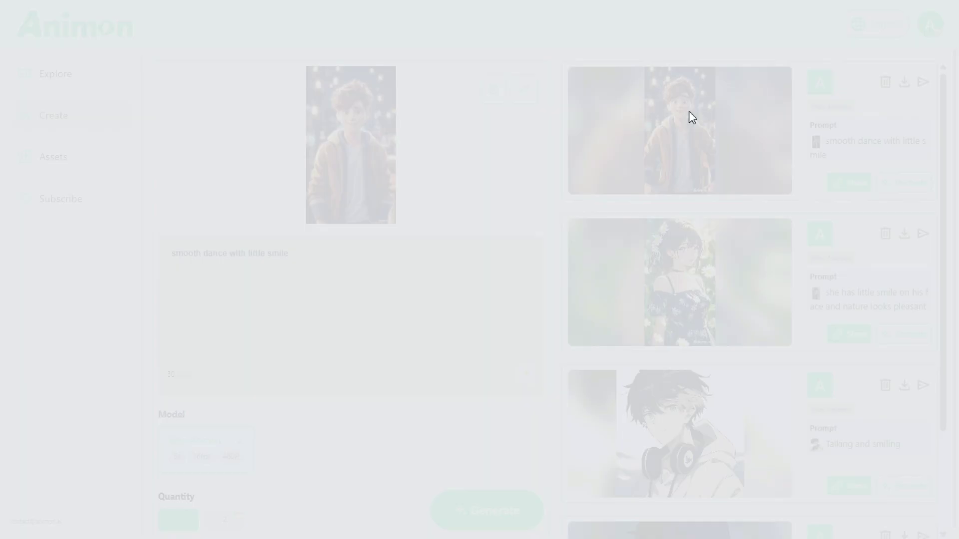
pyautogui.click(690, 118)
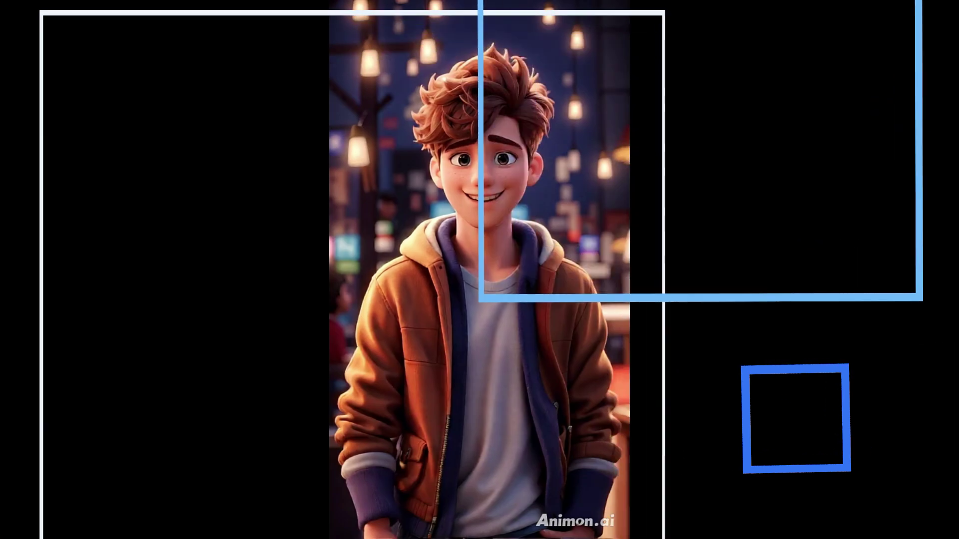